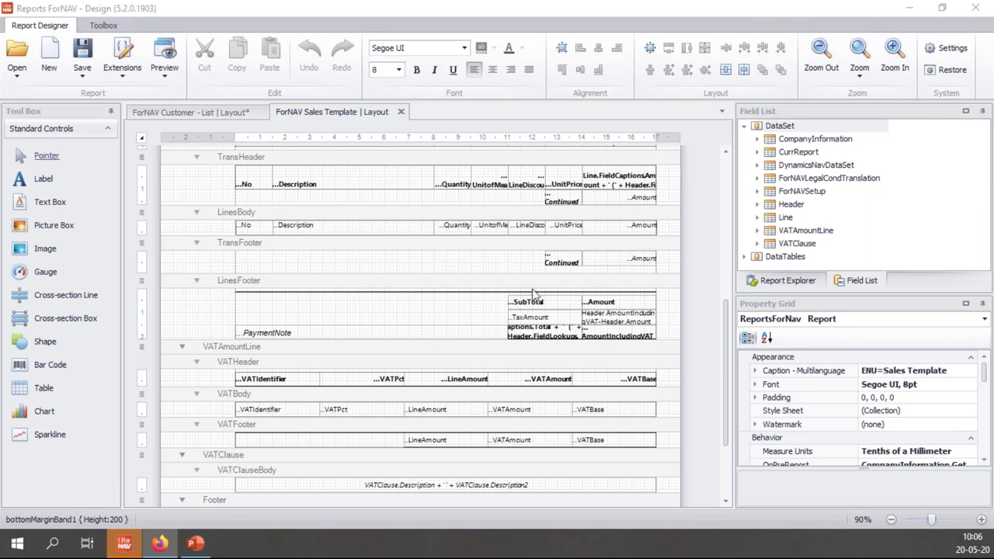
- Insert a Footer section under the Line data item of the sales template
scroll(517, 280, up, 5)
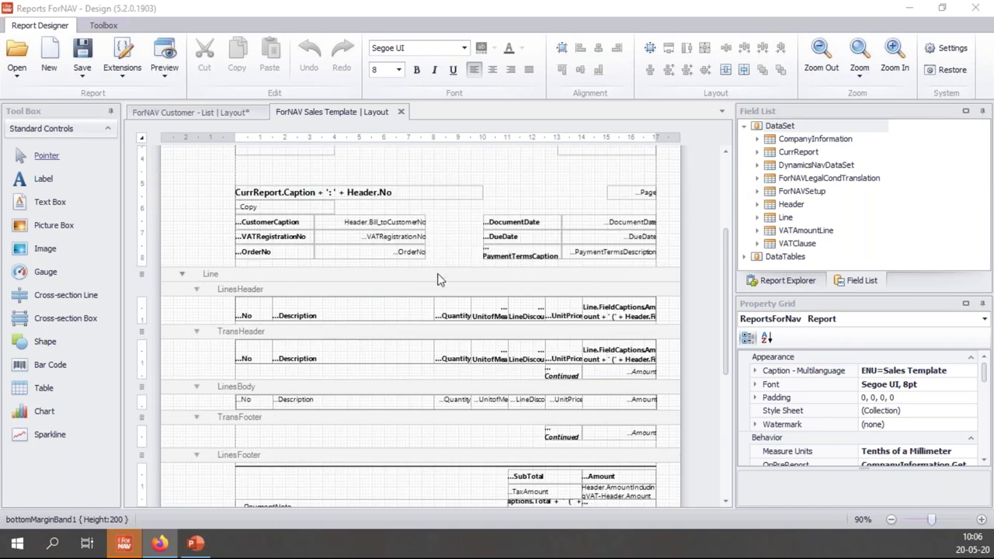
right_click(437, 280)
mouse_move(539, 404)
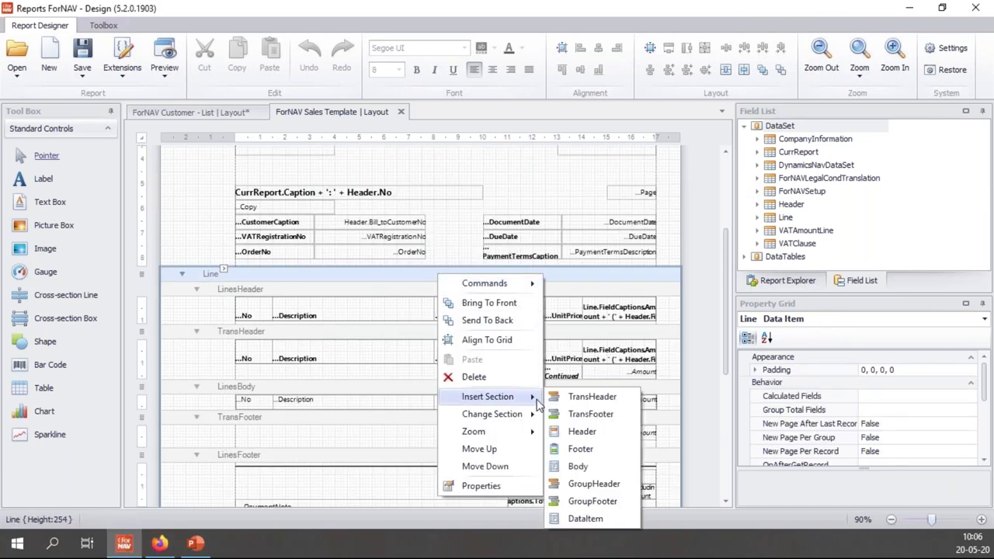
click(580, 449)
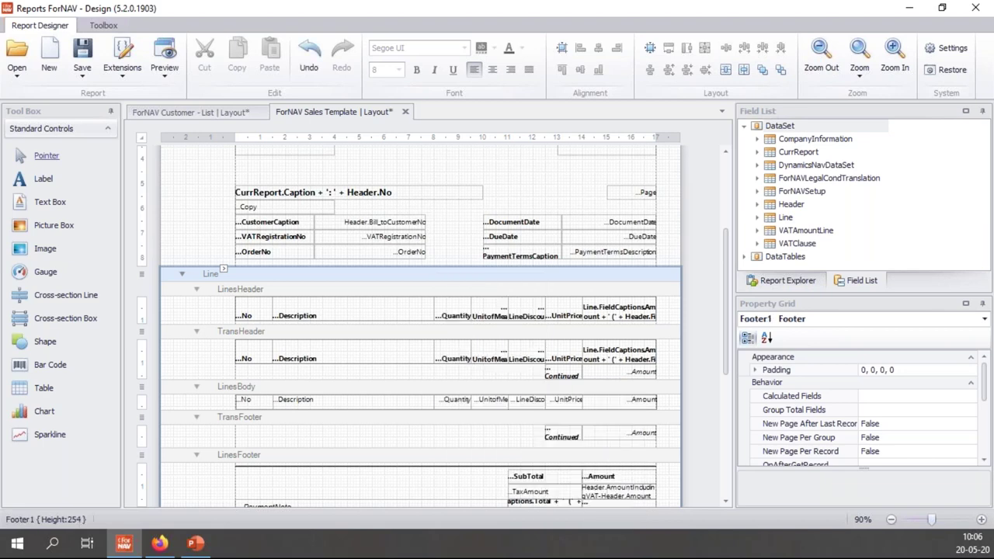
- Place the Line data item's Quantity field in the new footer section below LinesFooter
scroll(621, 396, down, 5)
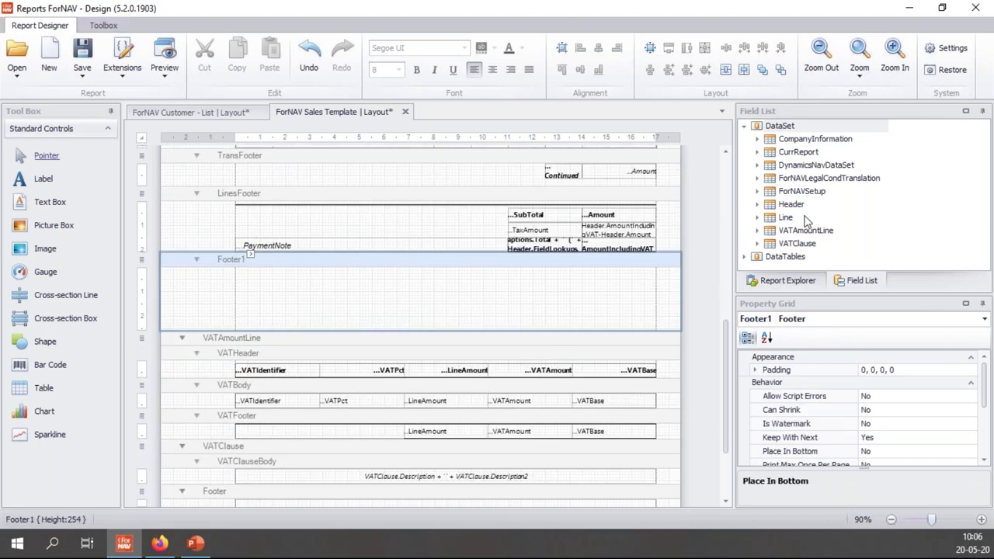
click(757, 219)
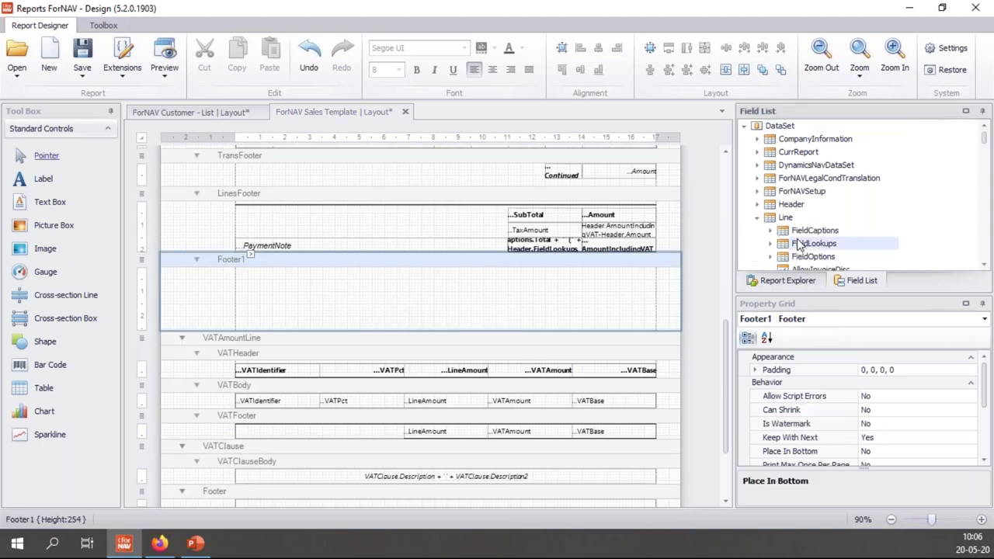
scroll(800, 246, down, 10)
drag(809, 140, 404, 304)
- Place the Quantity caption from Line's FieldCaptions in the new footer, directly before the Quantity value
scroll(825, 208, up, 15)
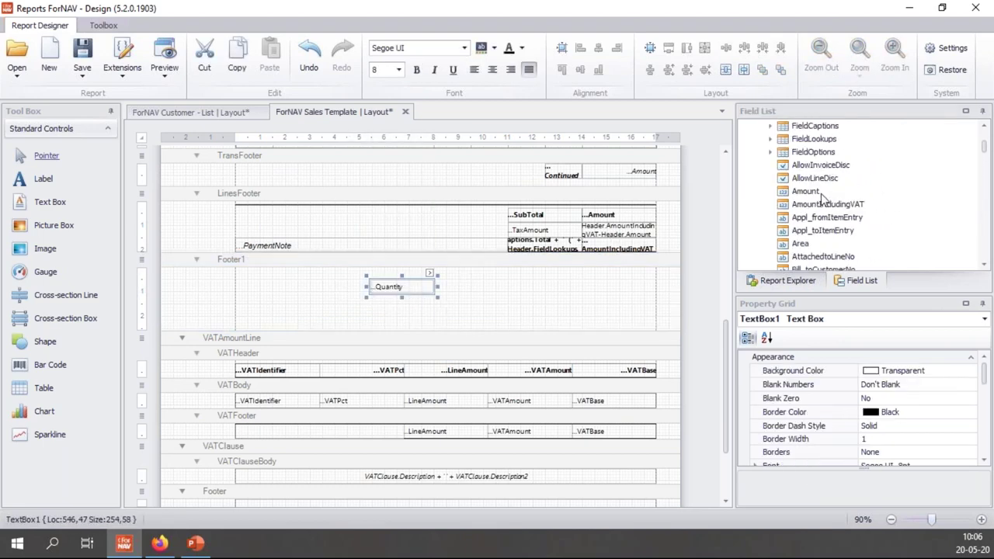
scroll(822, 199, up, 2)
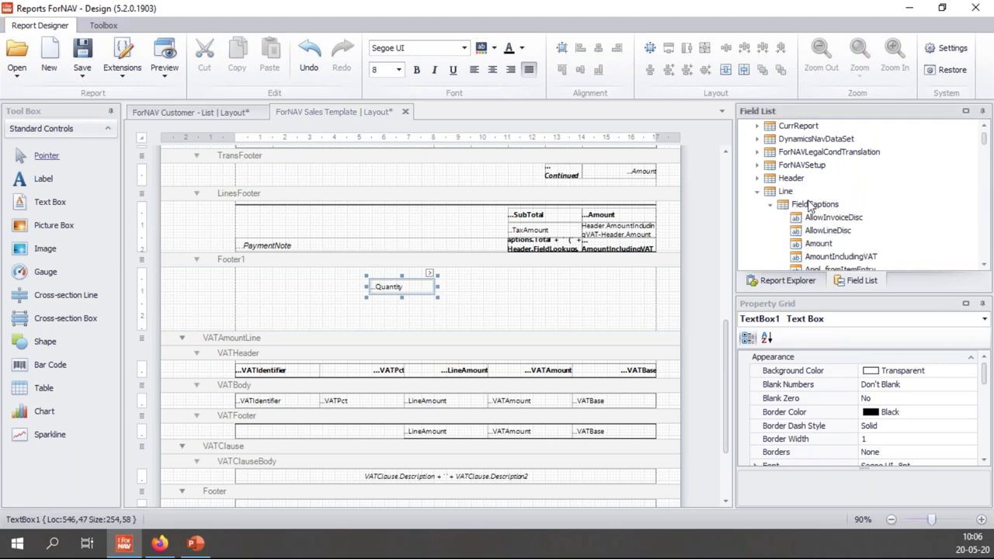
scroll(835, 230, down, 15)
drag(829, 142, 262, 288)
- Extend the Quantity caption's source expression with the Total caption from CurrReport.StandardCaptions and a space in front of it
click(339, 288)
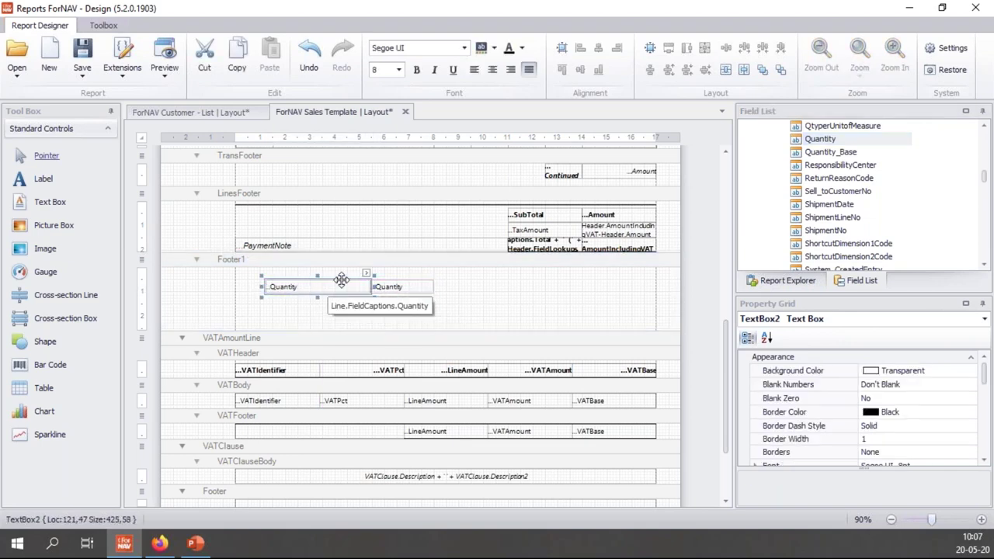
click(366, 274)
click(446, 302)
text(Line.FieldCaptions.Total + ' ' +)
click(525, 314)
click(523, 298)
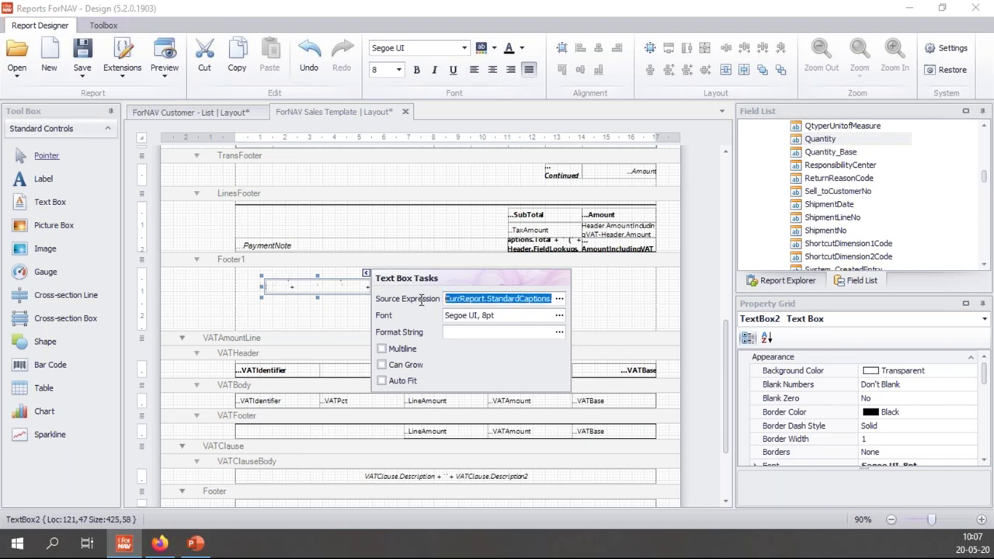
click(603, 314)
- Give the total caption and Quantity text boxes in the new footer a yellow background
drag(460, 314, 299, 285)
click(494, 49)
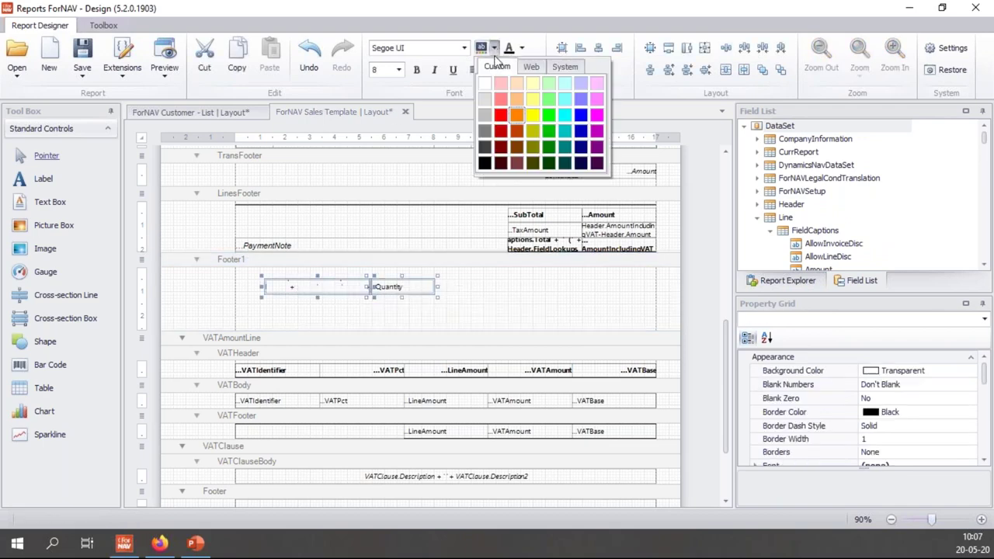
click(531, 117)
click(515, 288)
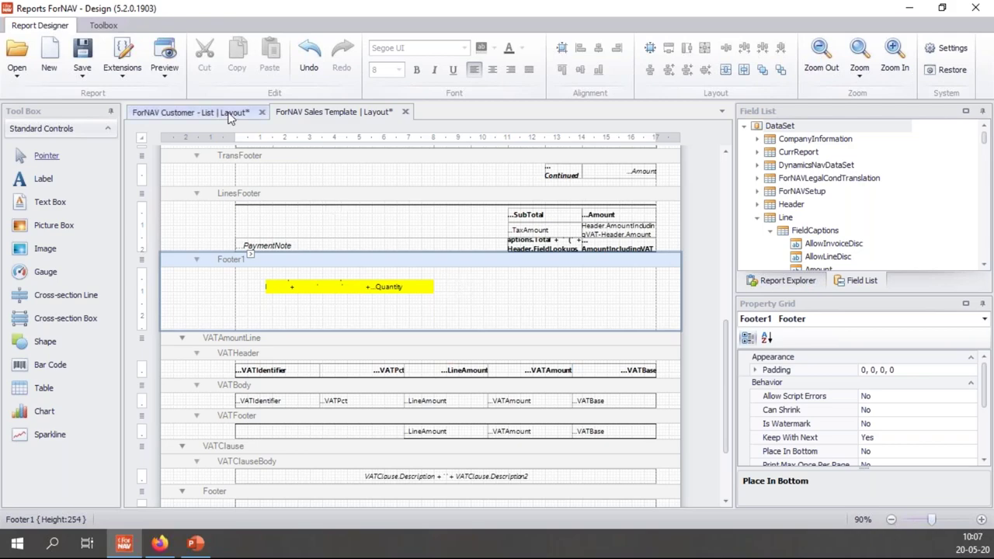
- Preview the Sales Template report, examine the highlighted total quantity line enlarged, and close the preview
click(172, 66)
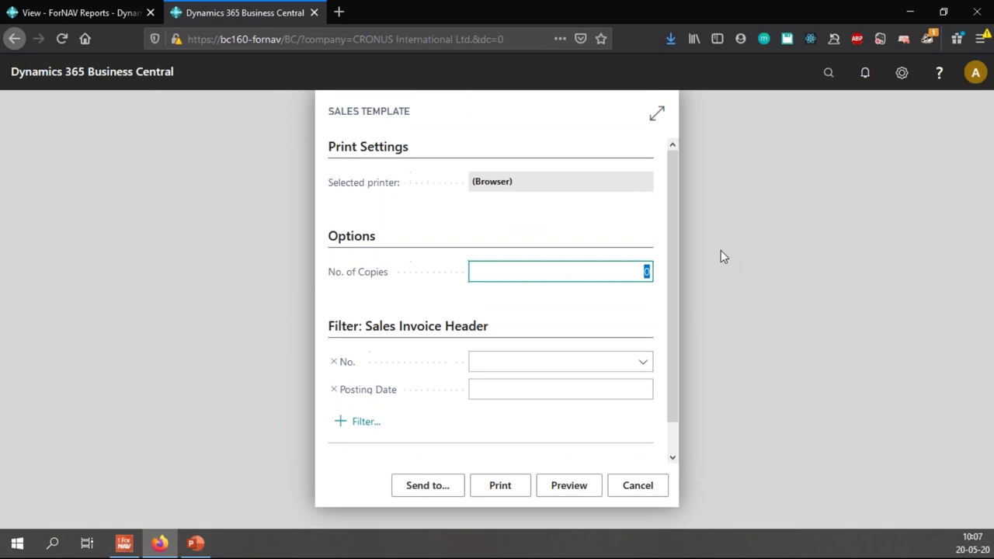
click(569, 485)
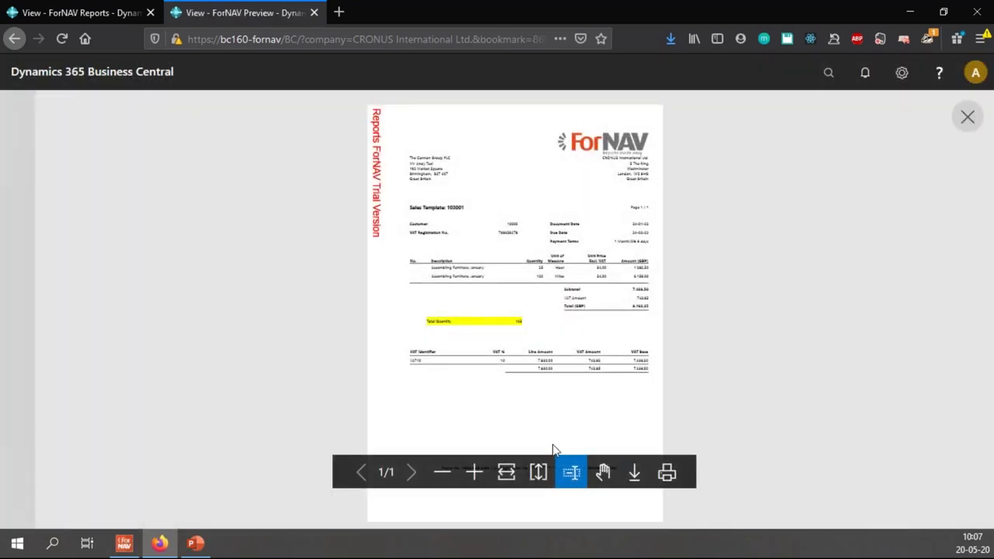
click(474, 473)
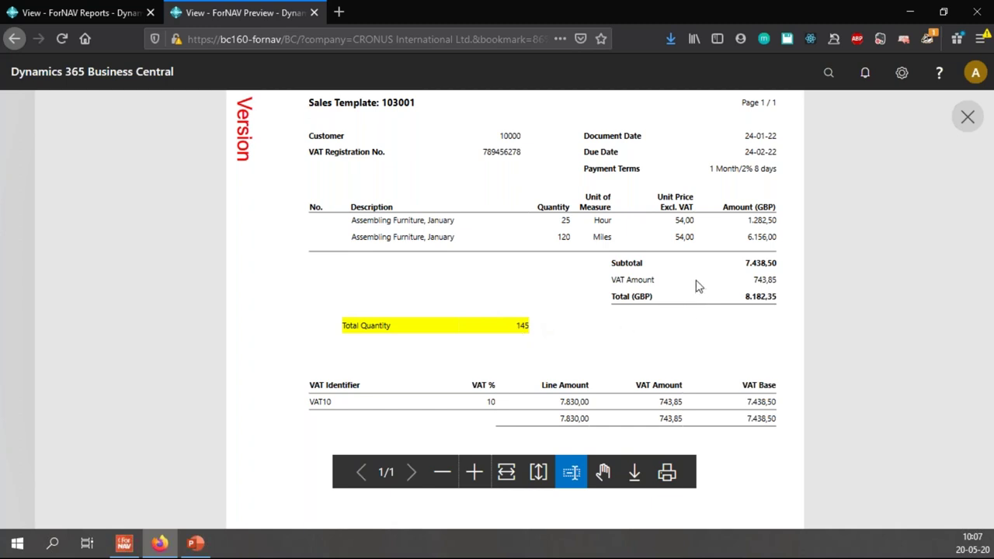
key(ctrl+w)
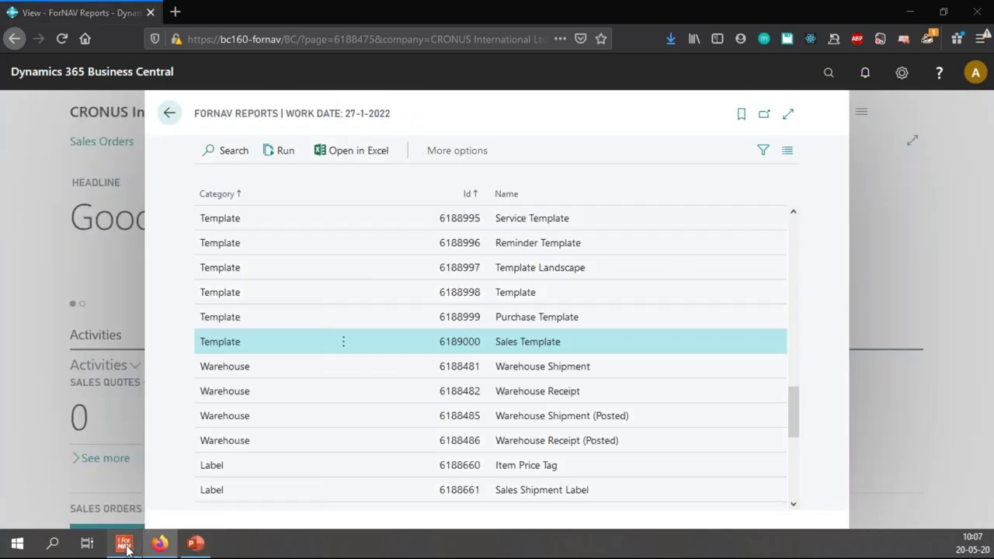
- Switch back to the report designer and check the Total Fields property of the Line data item
click(124, 544)
scroll(659, 242, up, 5)
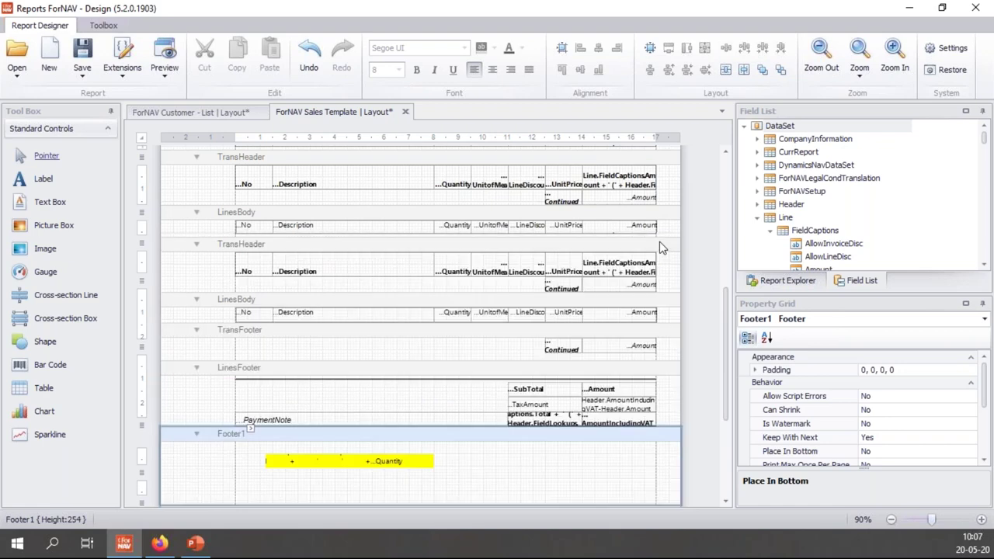
click(619, 194)
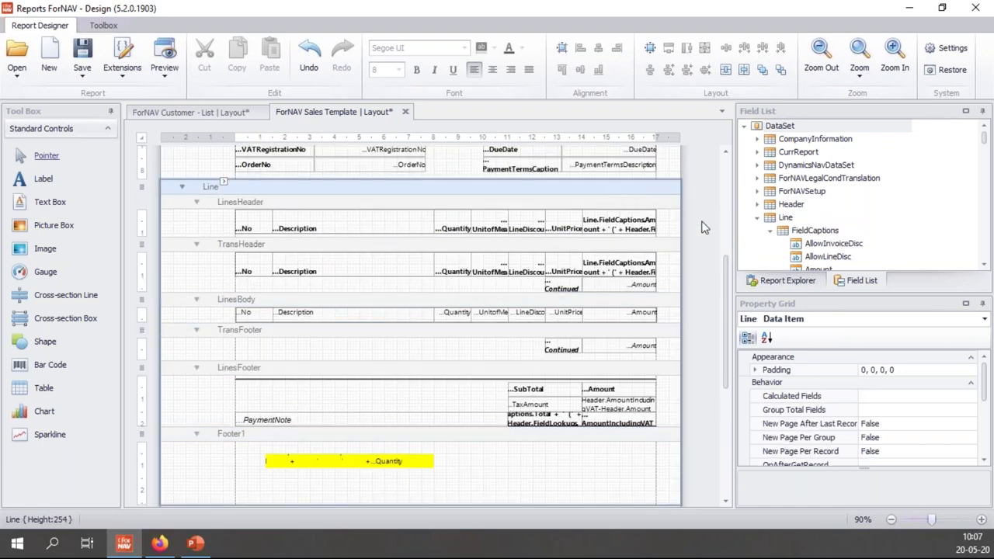
scroll(917, 438, down, 3)
scroll(918, 436, down, 1)
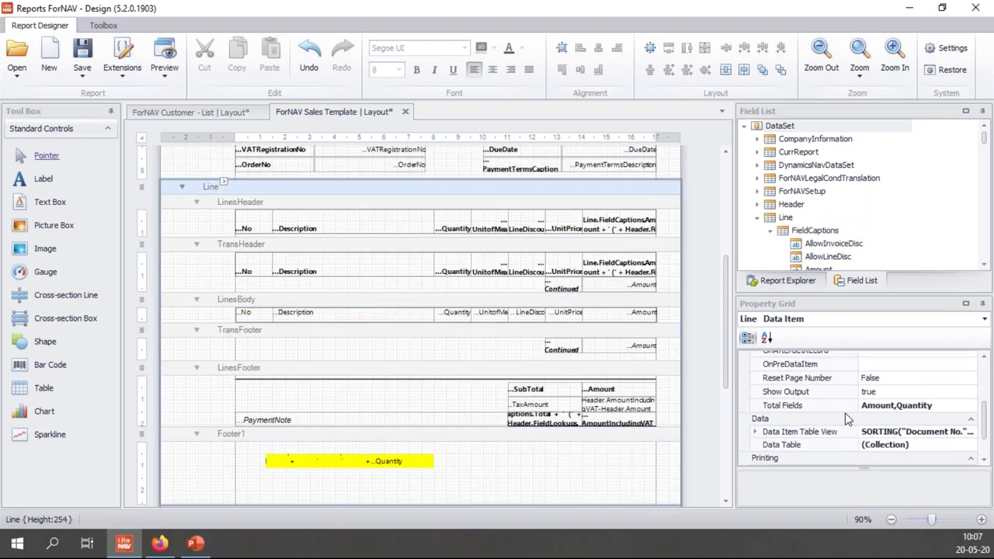
click(944, 408)
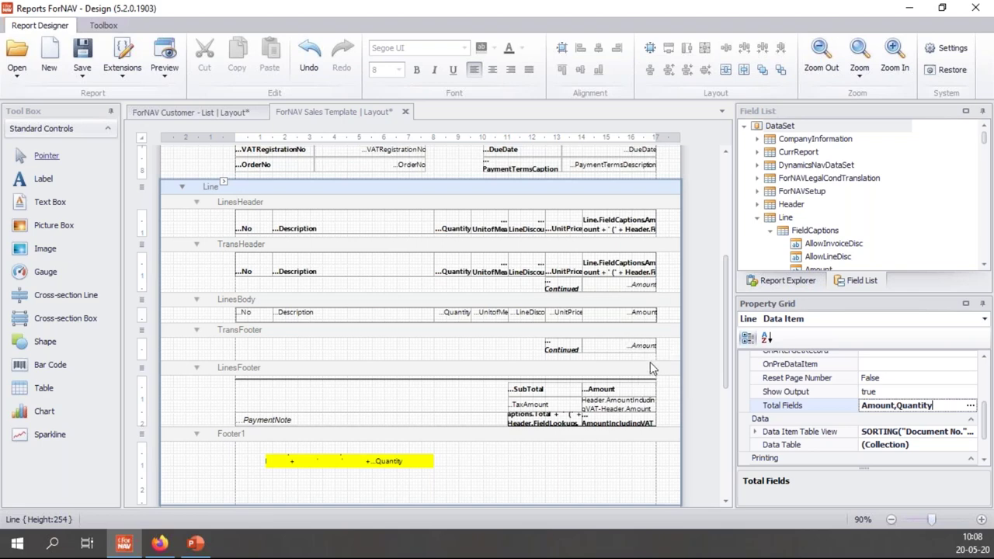
click(701, 360)
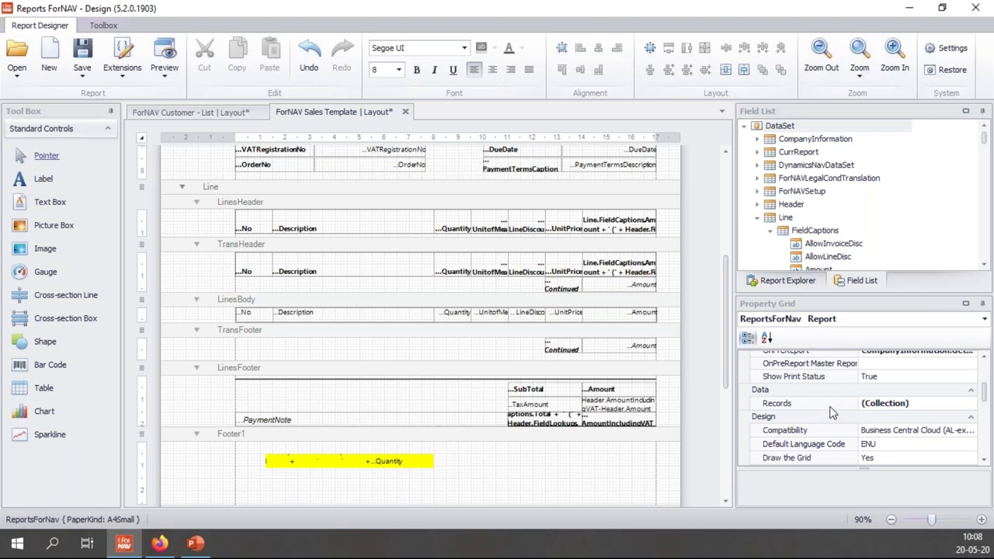
- Switch to the PowerPoint slide show, advance to the slide about placing the Sales Invoice totals in the bottom, and return to the designer
click(194, 543)
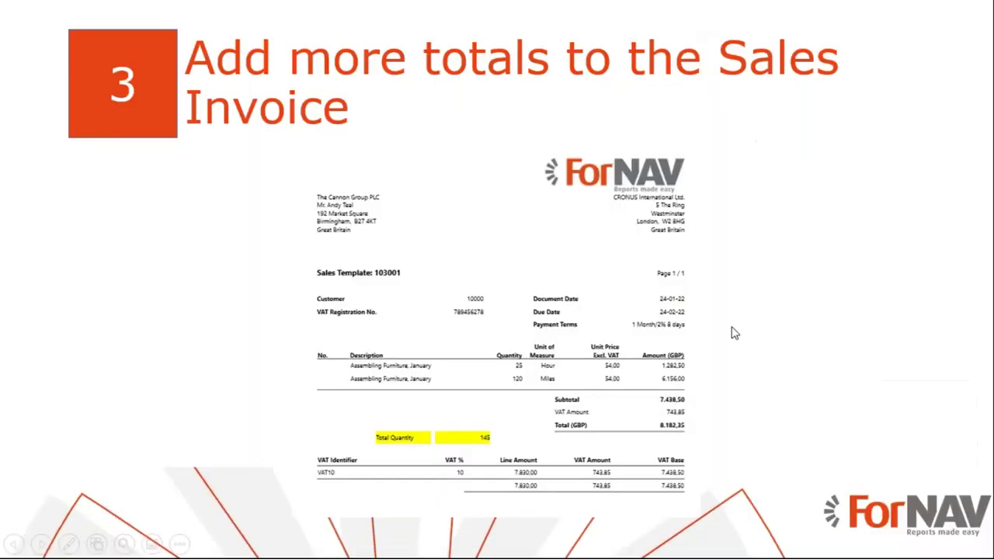
key(Right)
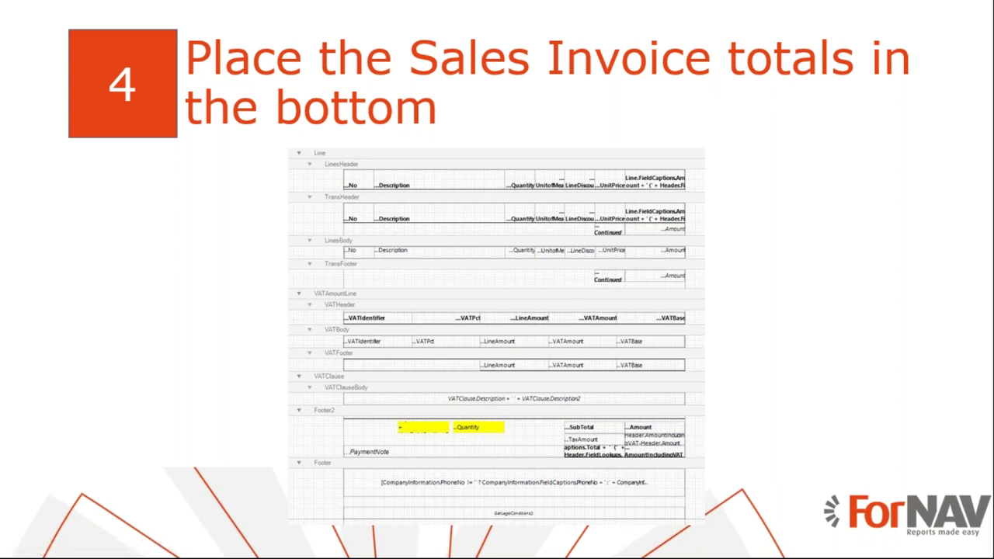
key(alt+Tab)
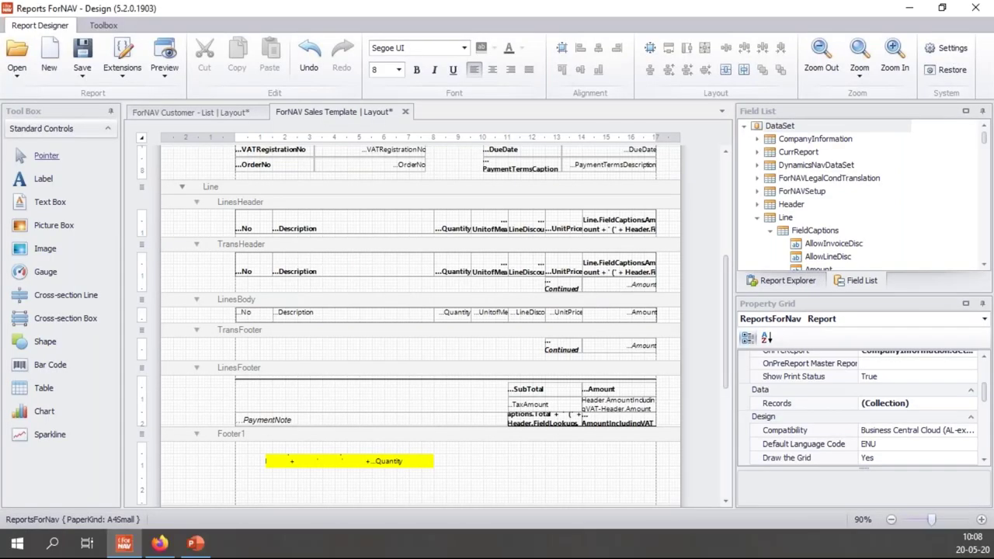
- Set Place In Bottom to Yes for the footer section containing the yellow total quantity boxes
click(616, 441)
scroll(566, 437, down, 3)
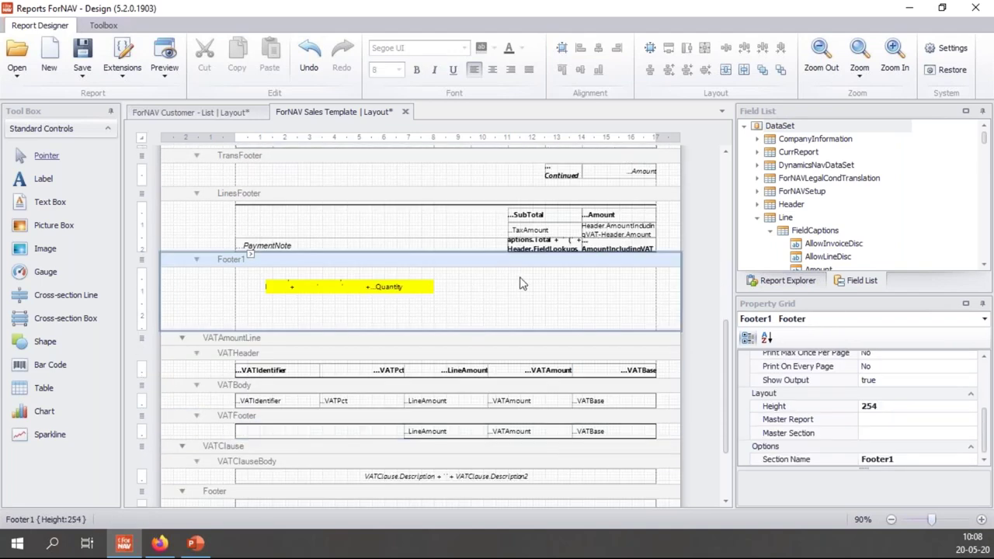
scroll(957, 442, up, 3)
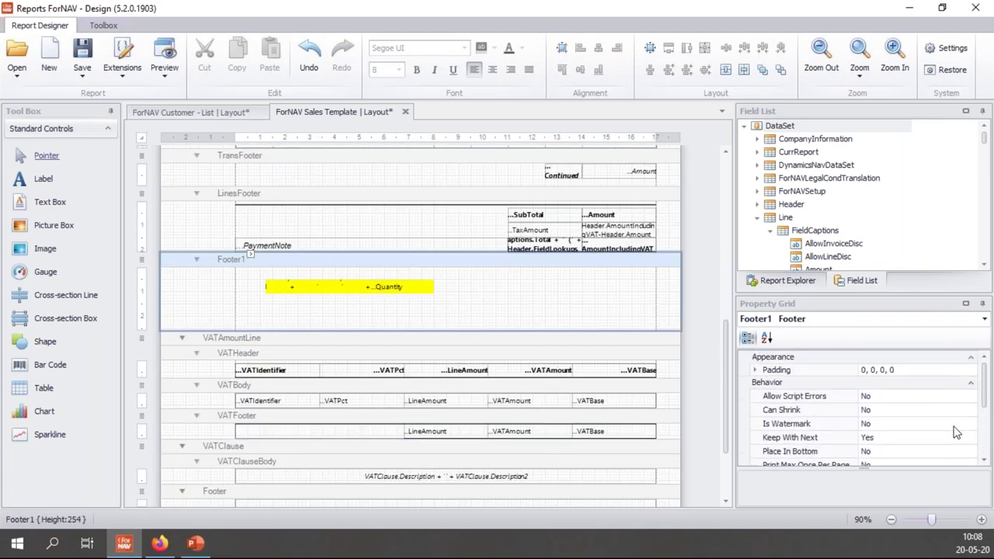
double_click(908, 451)
click(923, 437)
- Preview the Sales Template report, examine the total quantity and VAT lines across its pages, then close the preview and return to the designer
click(165, 58)
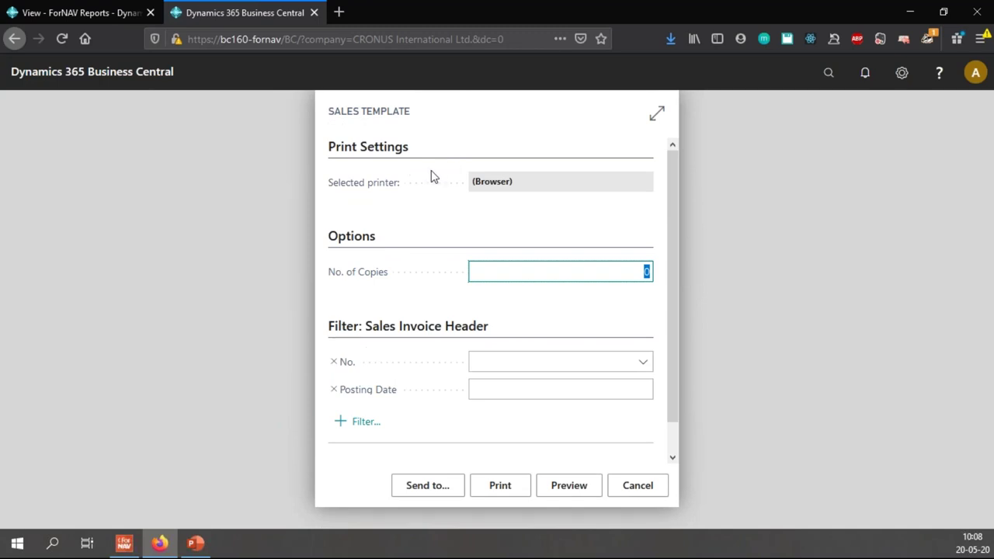
click(547, 483)
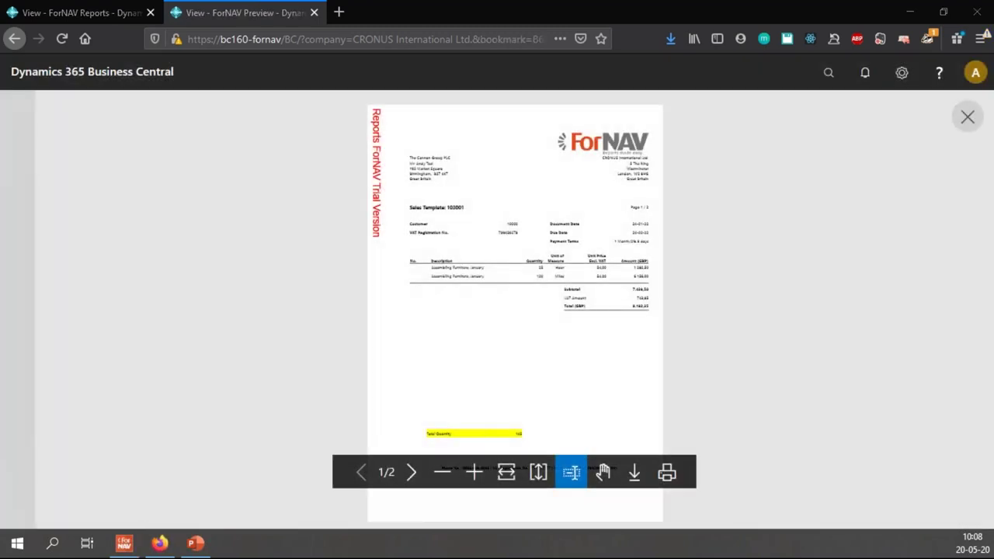
click(474, 474)
scroll(548, 366, down, 3)
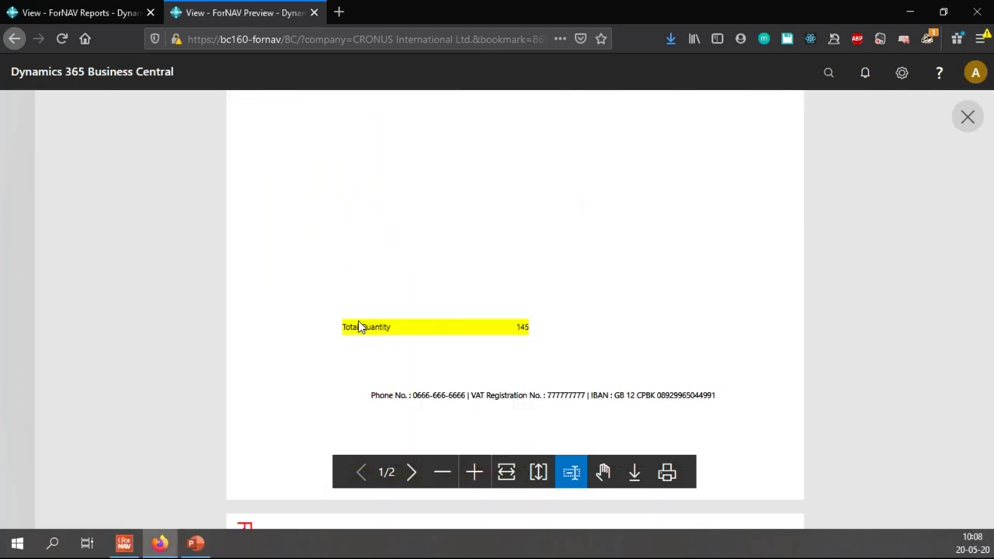
scroll(590, 332, up, 3)
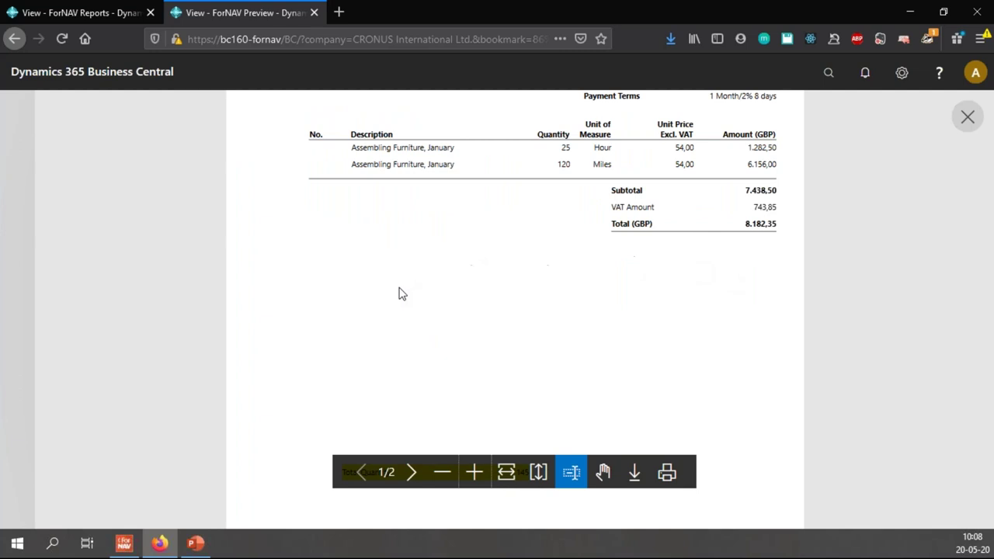
scroll(590, 360, down, 10)
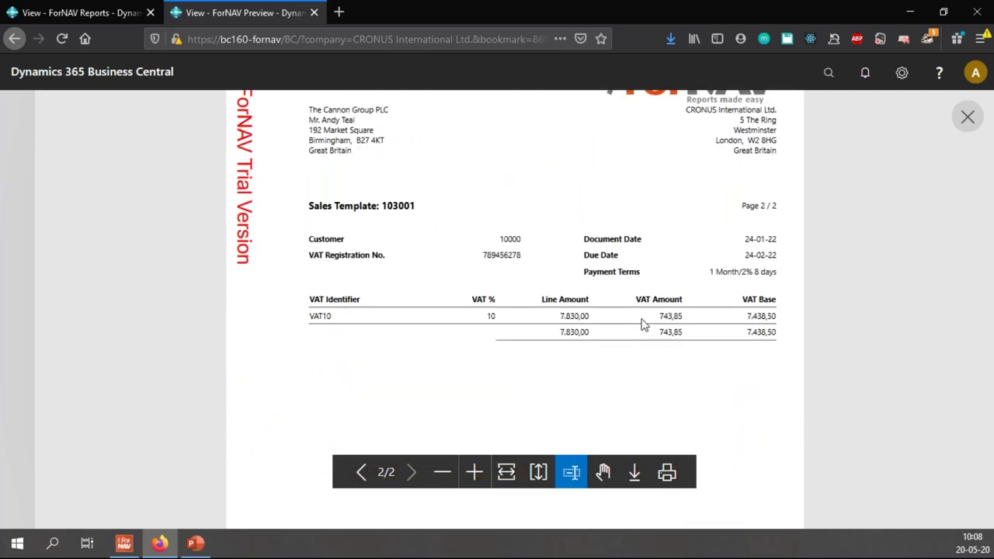
scroll(506, 326, down, 5)
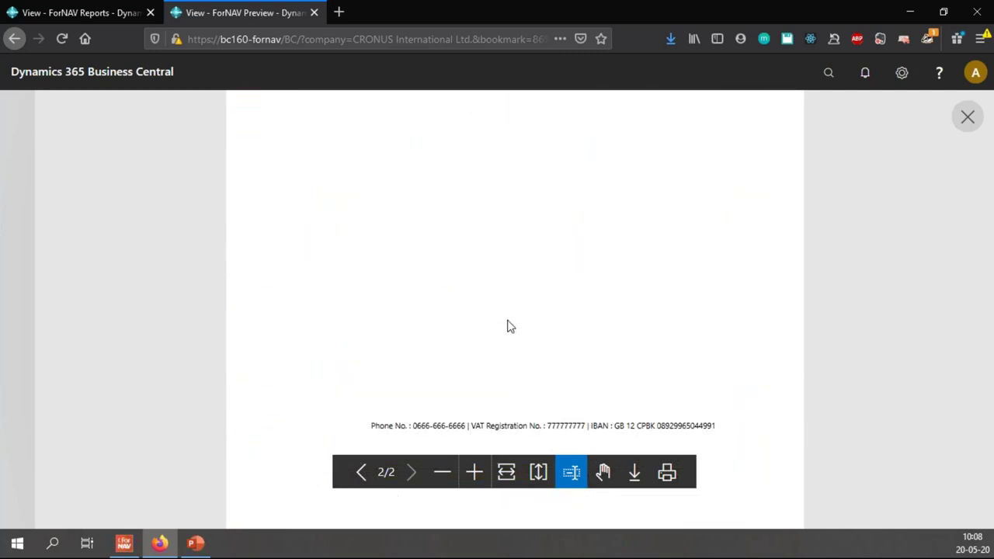
scroll(508, 326, up, 5)
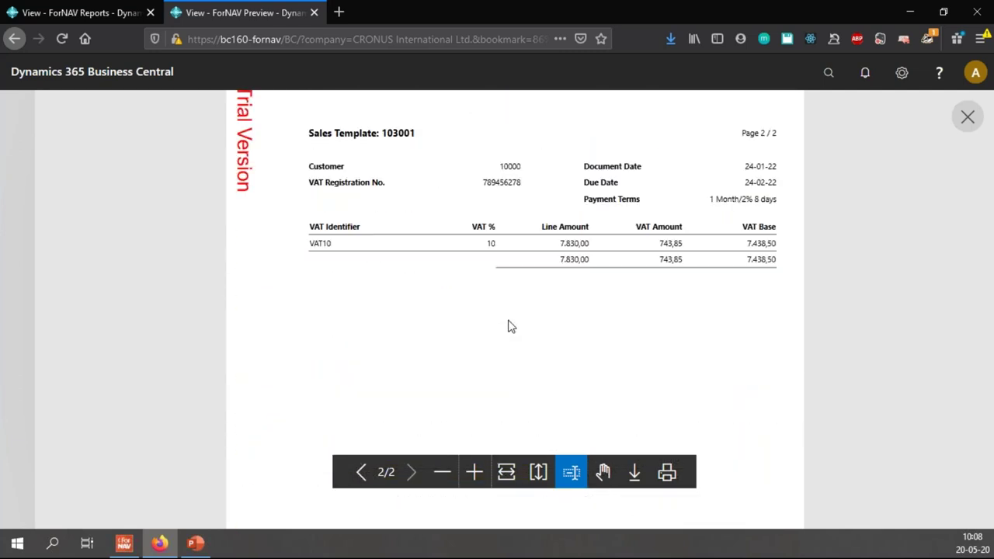
click(968, 118)
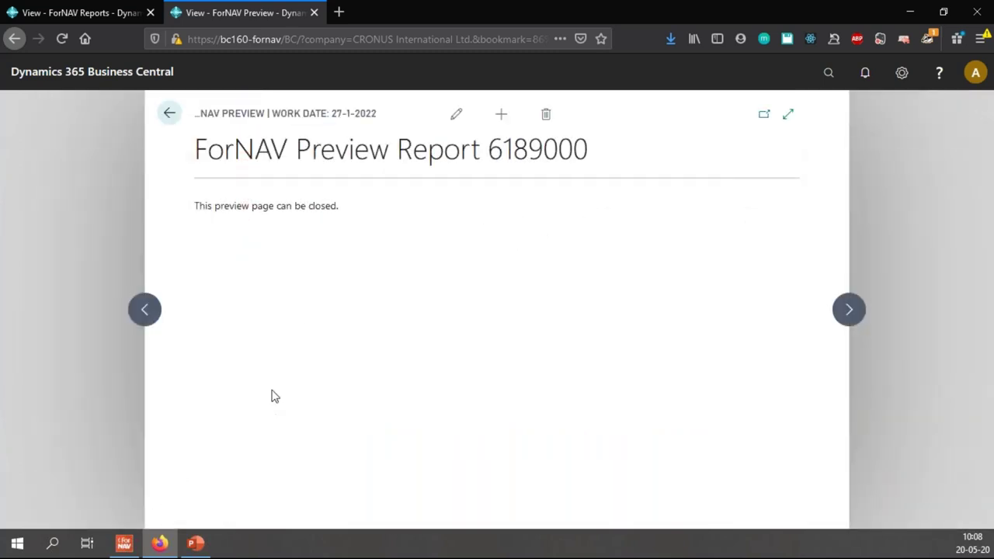
key(ctrl+w)
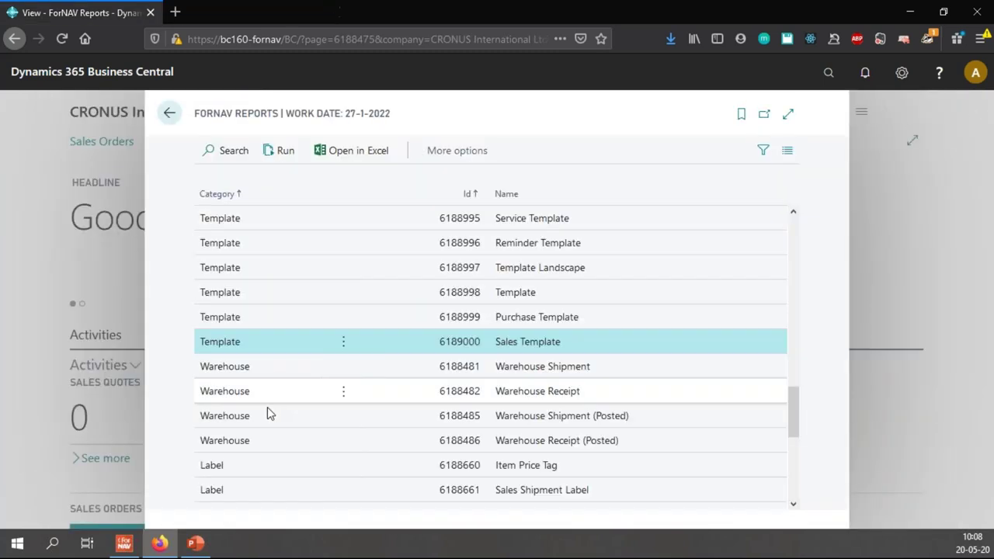
click(124, 544)
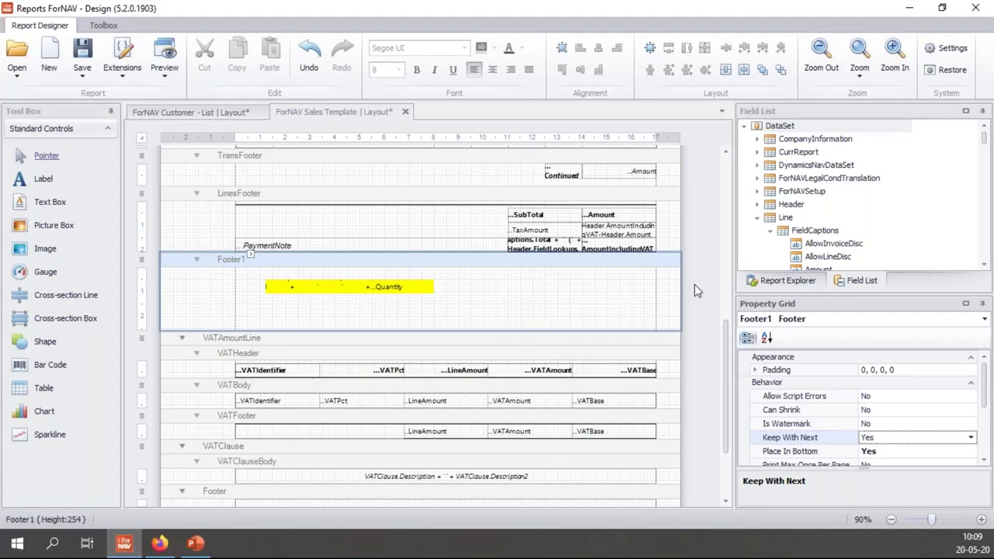
- Select the VATAmountLine data item and examine its header, body and footer sections beneath the total quantity footer
click(660, 260)
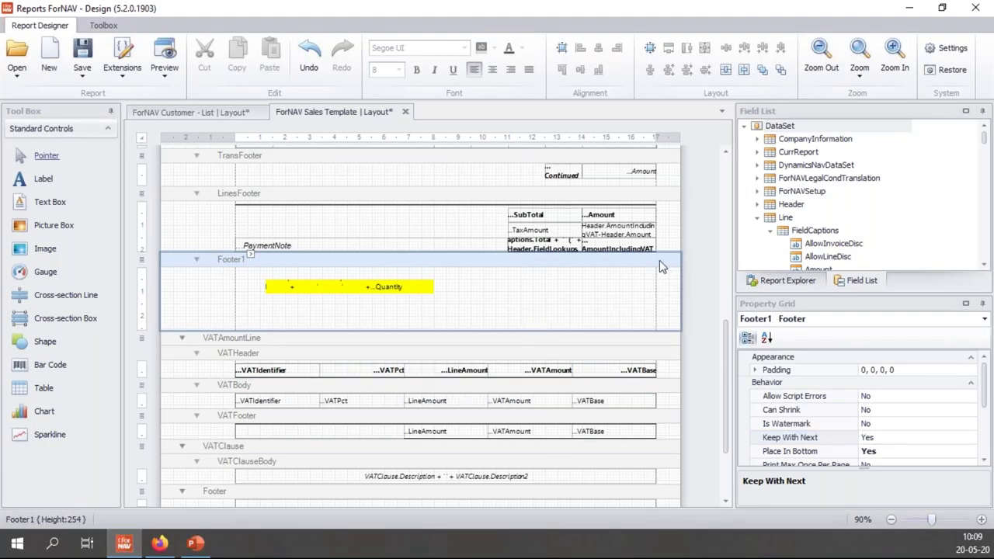
click(308, 347)
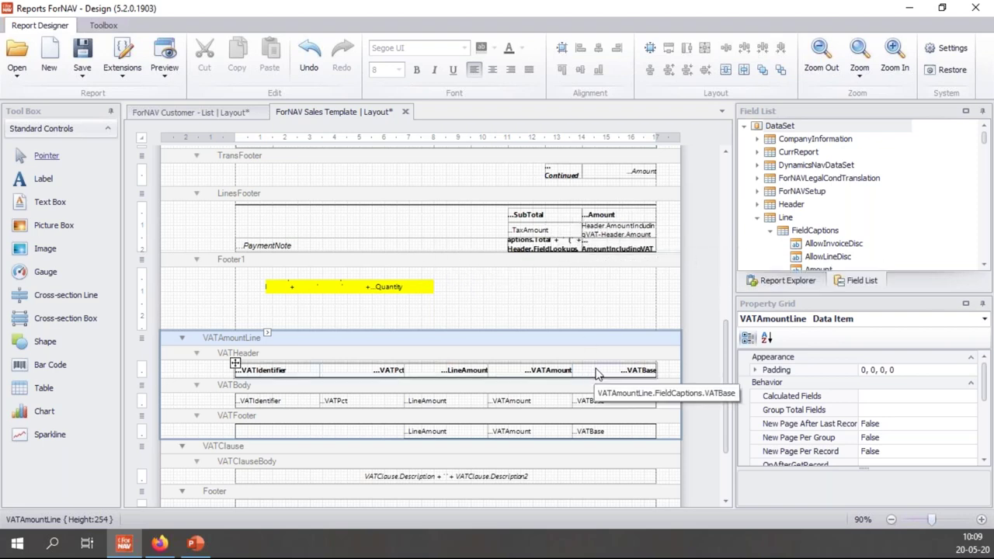
scroll(557, 361, down, 1)
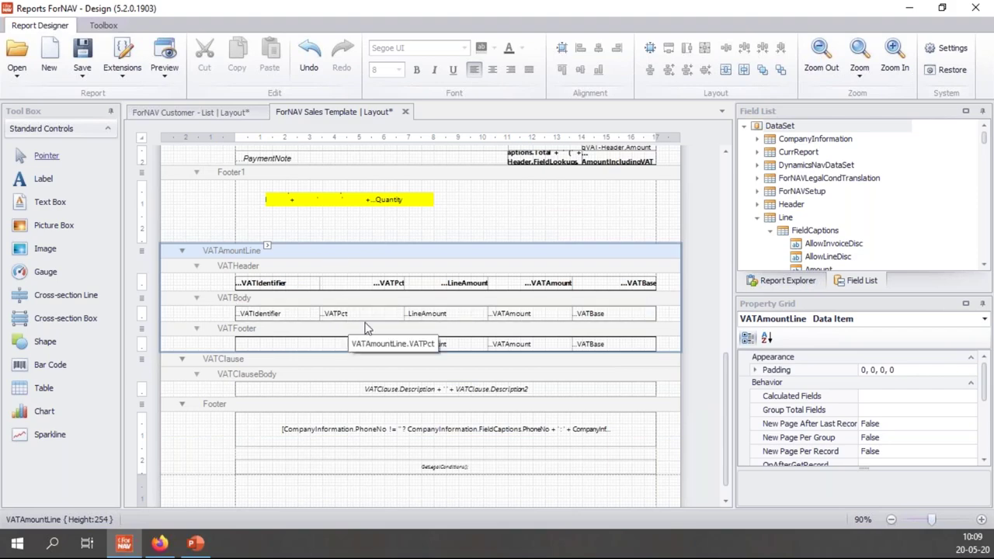
scroll(633, 303, up, 3)
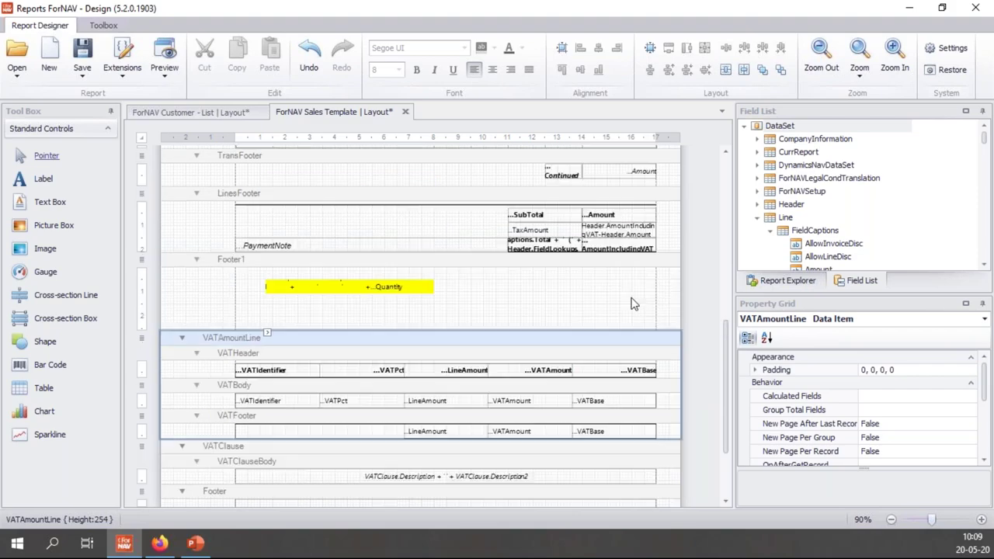
- Insert a footer section under the Header data item and move it up, directly above the existing company information footer
scroll(633, 302, up, 3)
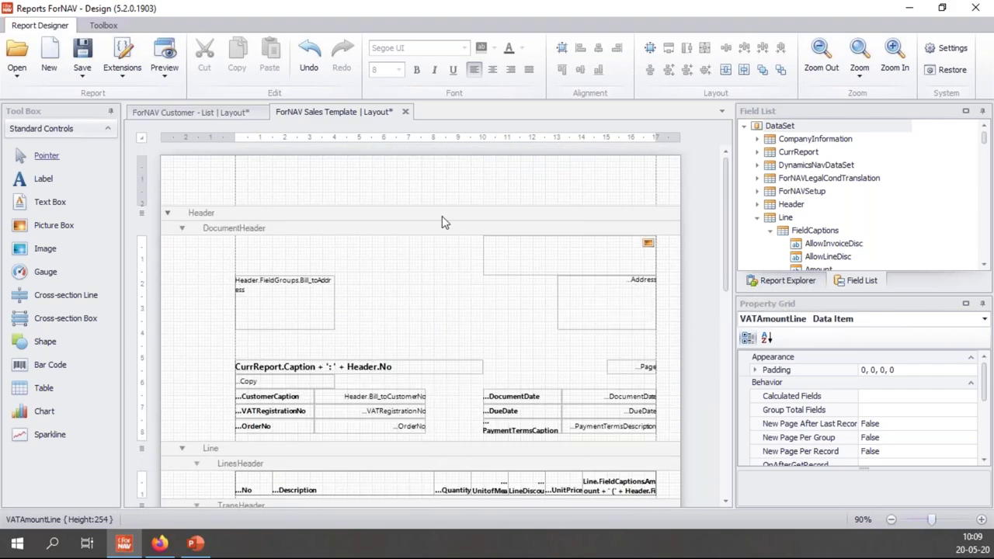
right_click(443, 218)
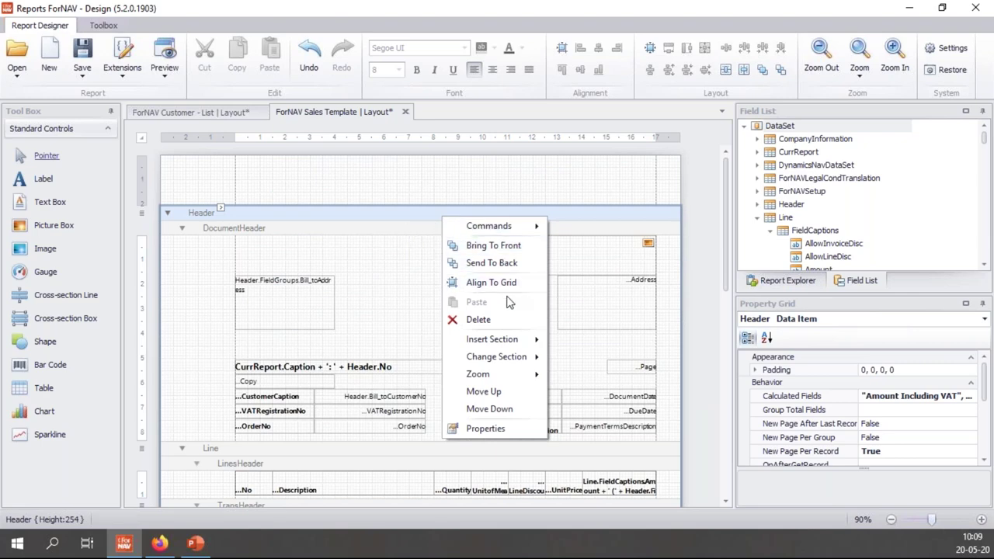
mouse_move(532, 339)
click(574, 393)
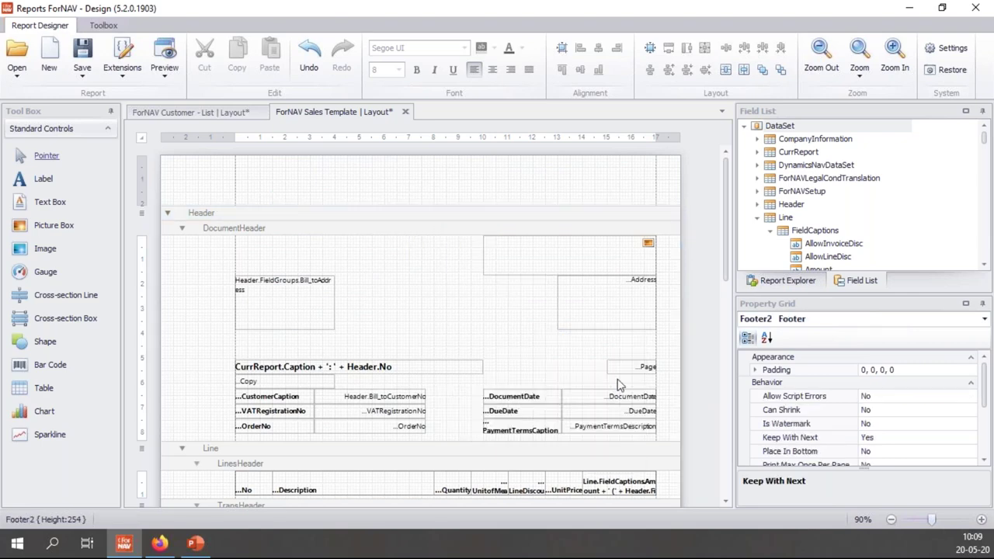
scroll(575, 393, down, 3)
scroll(627, 372, down, 5)
right_click(626, 378)
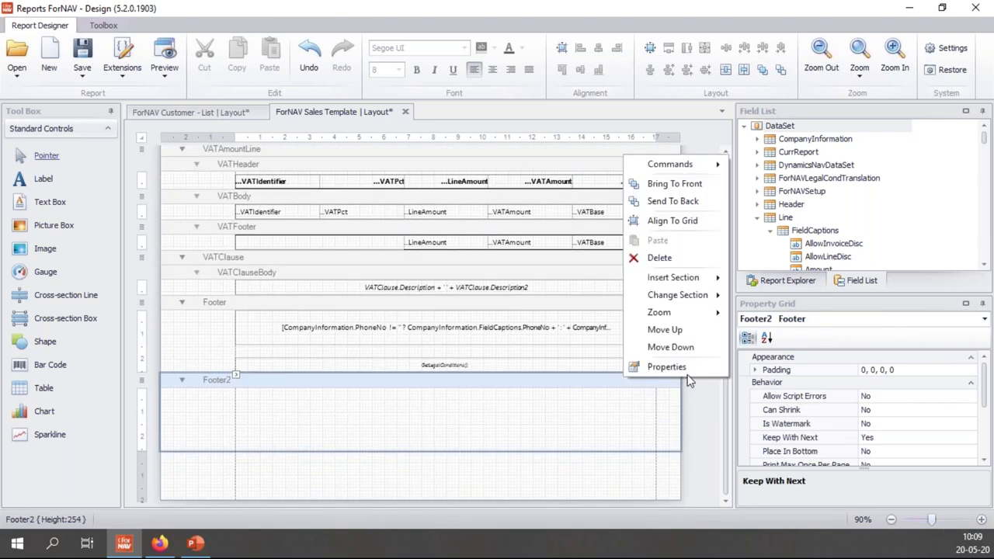
click(666, 330)
- Copy all the total, tax, payment note and line controls from LinesFooter and paste them into the empty Footer2 section
scroll(678, 351, up, 5)
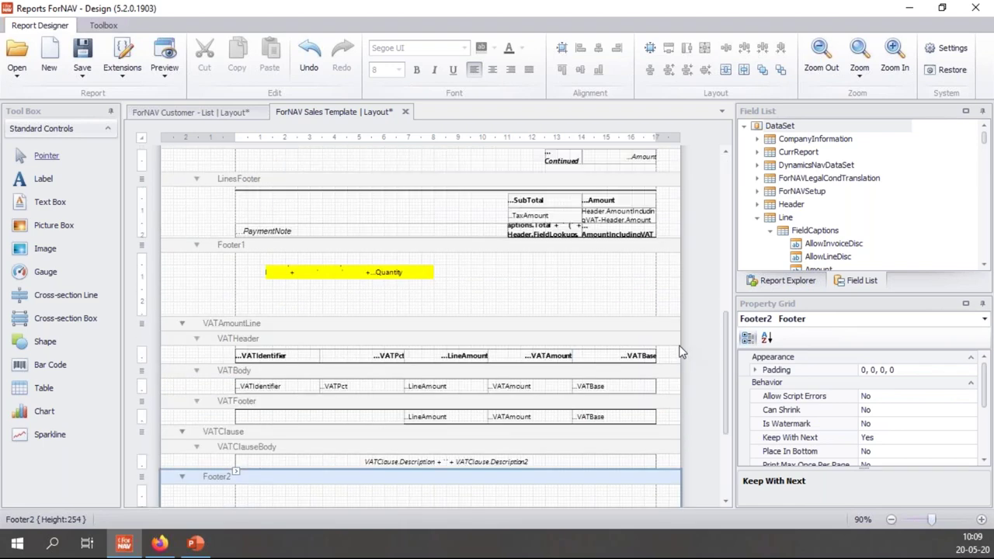
drag(210, 280, 655, 322)
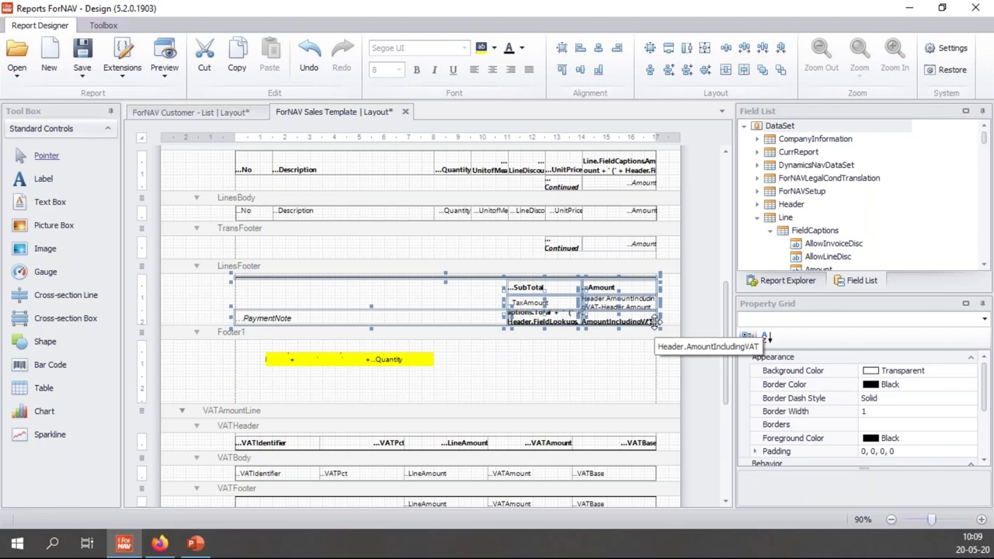
scroll(640, 330, down, 5)
click(525, 350)
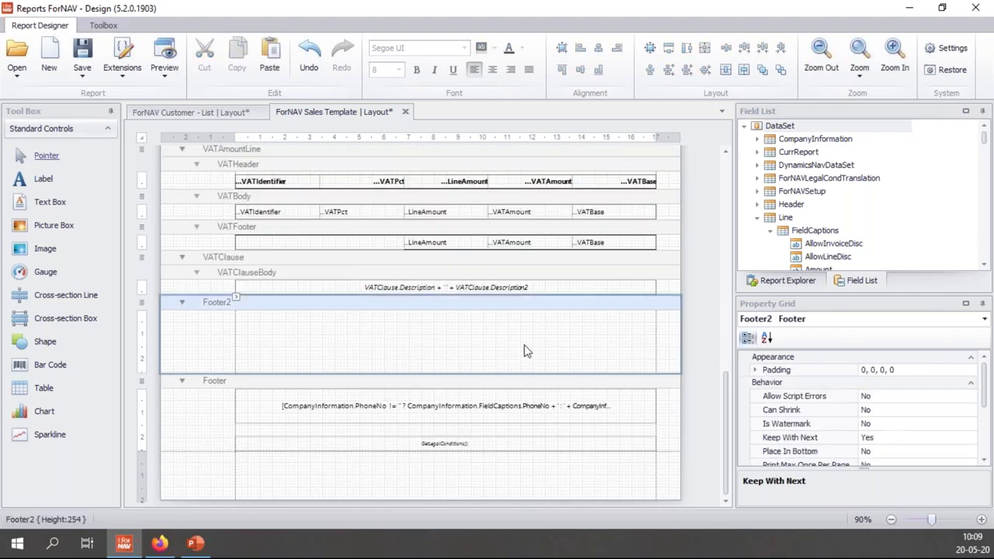
key(ctrl+v)
- Select both yellow total quantity boxes in the Footer1 section
scroll(522, 342, up, 3)
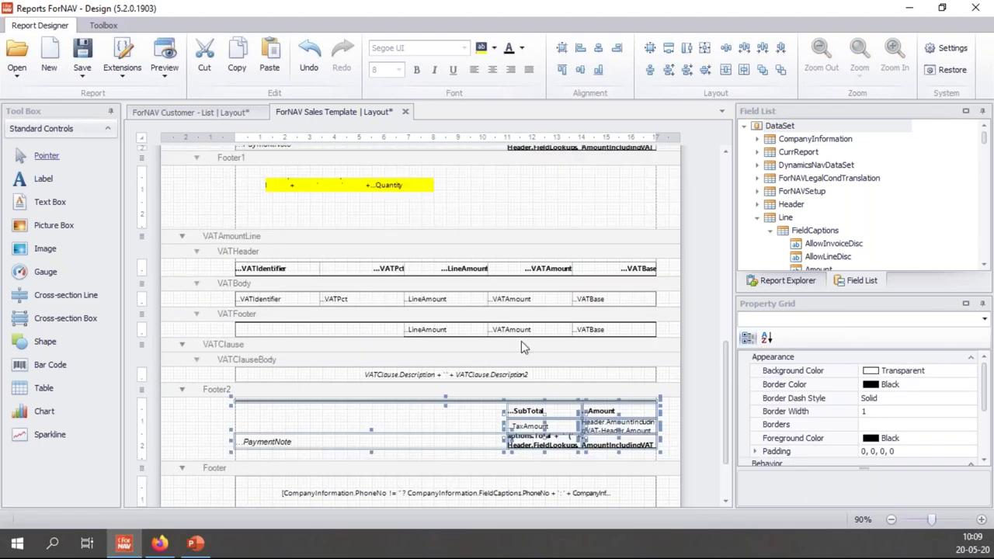
drag(485, 201, 244, 168)
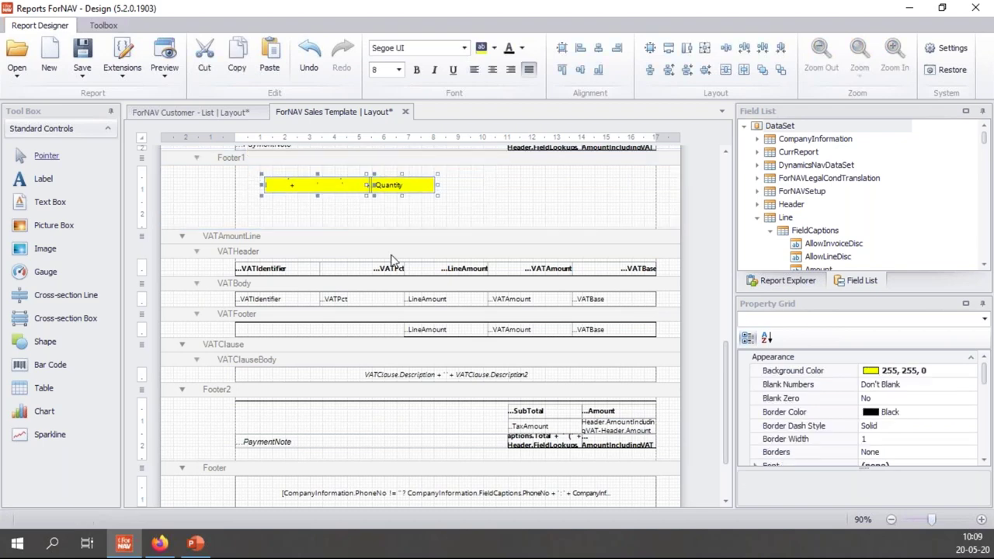